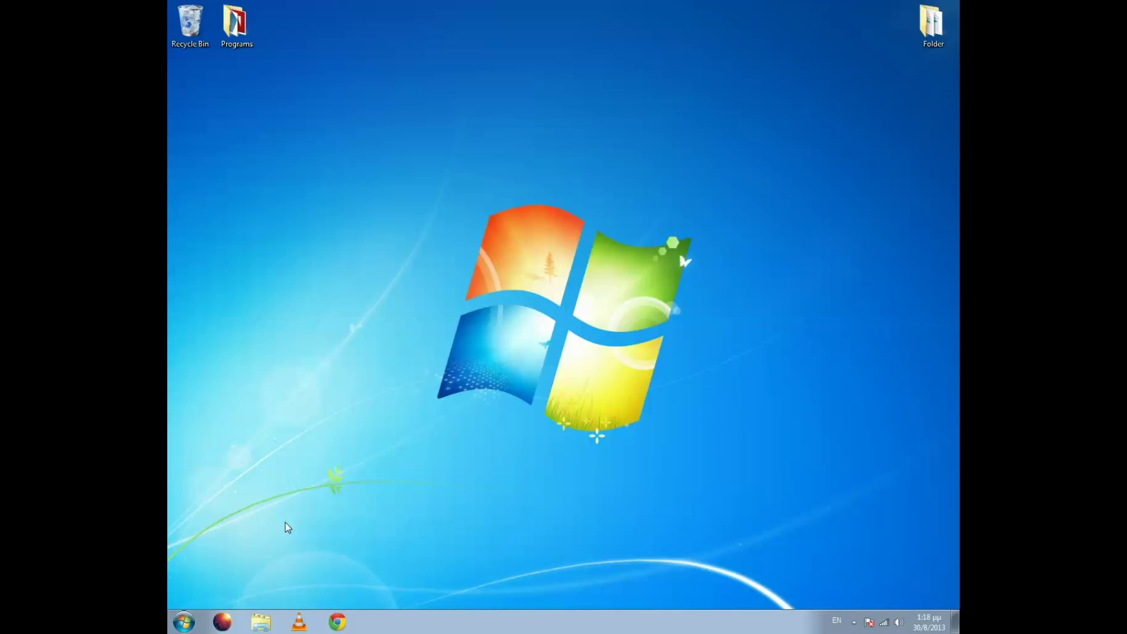
Open the Aurora browser and search Google for "lili"
click(223, 621)
click(222, 622)
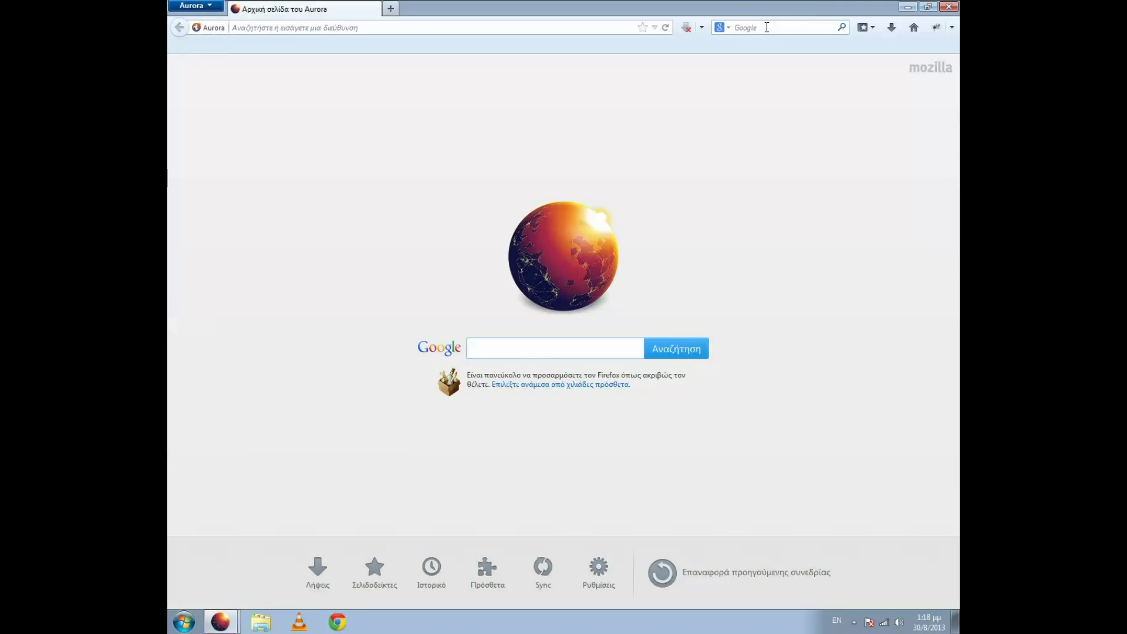
click(767, 28)
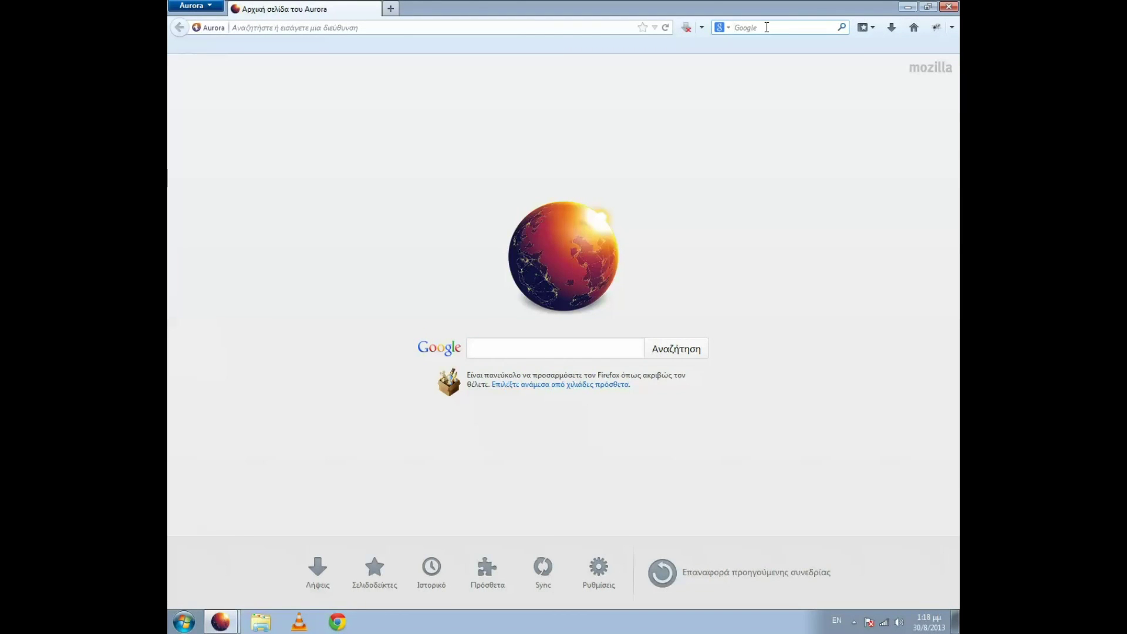
text(lili)
key(Return)
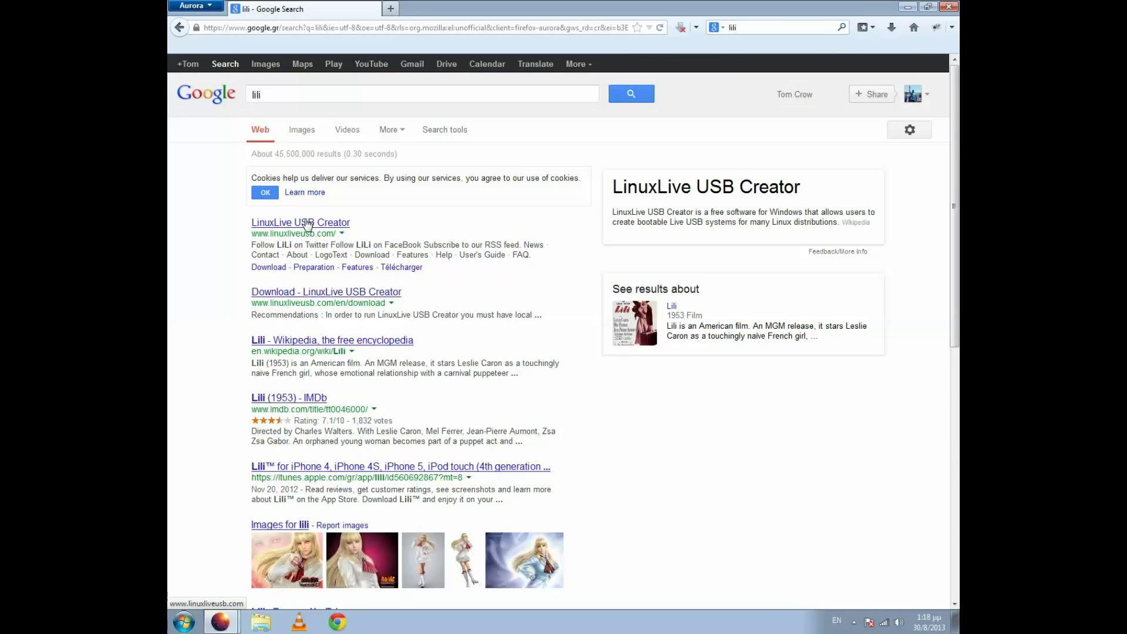
Open the LinuxLive USB Creator website from the search results and look through its download page
click(307, 223)
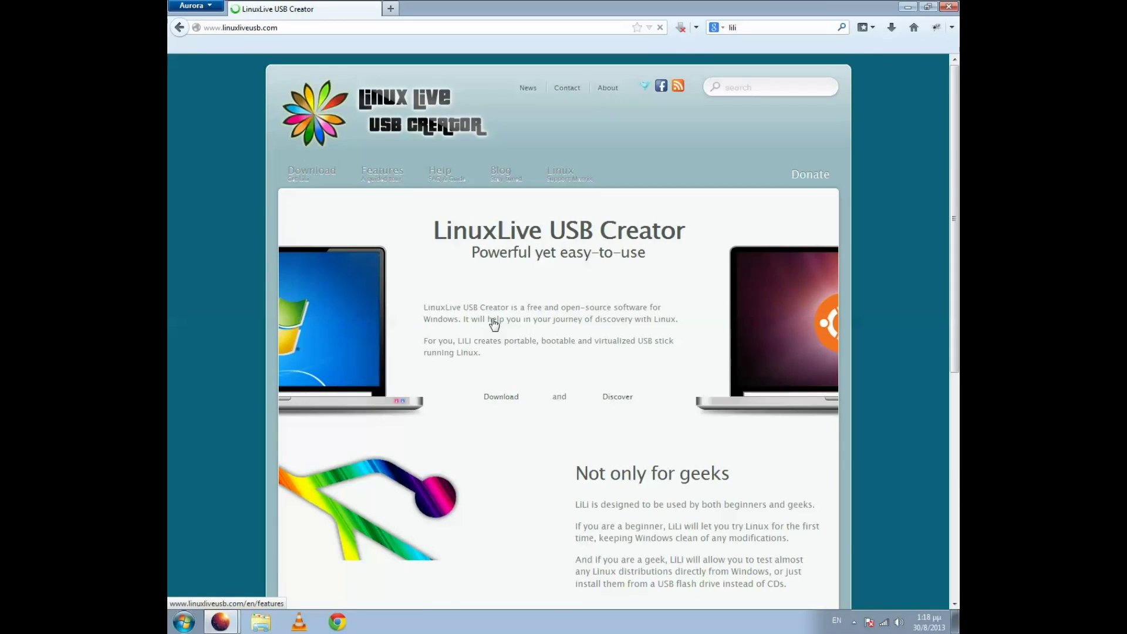
click(507, 404)
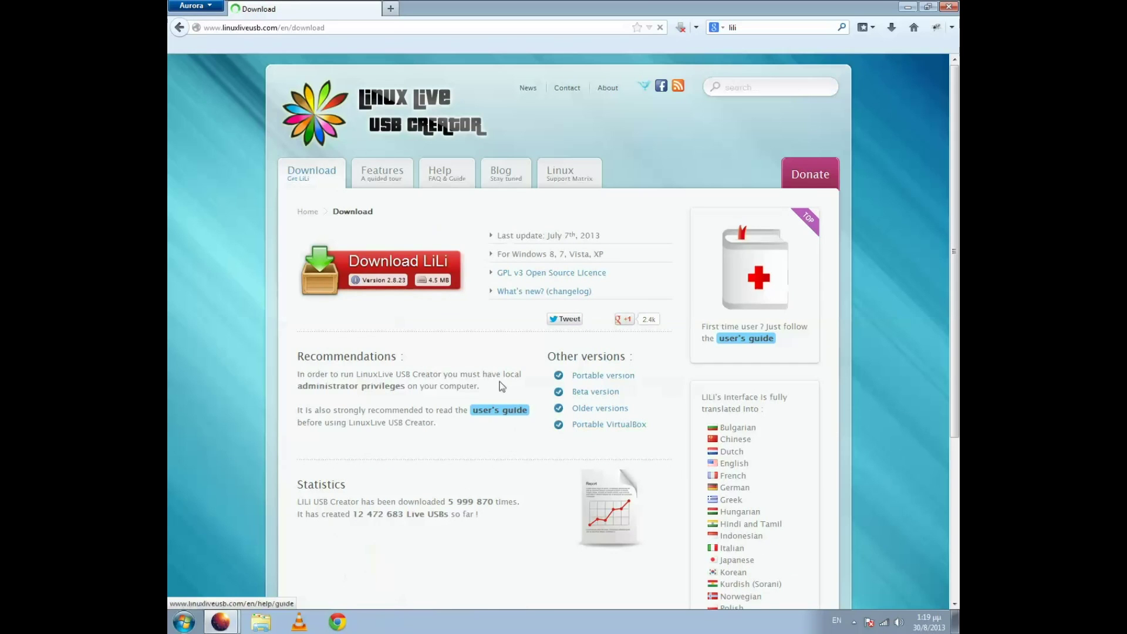
scroll(424, 360, down, 3)
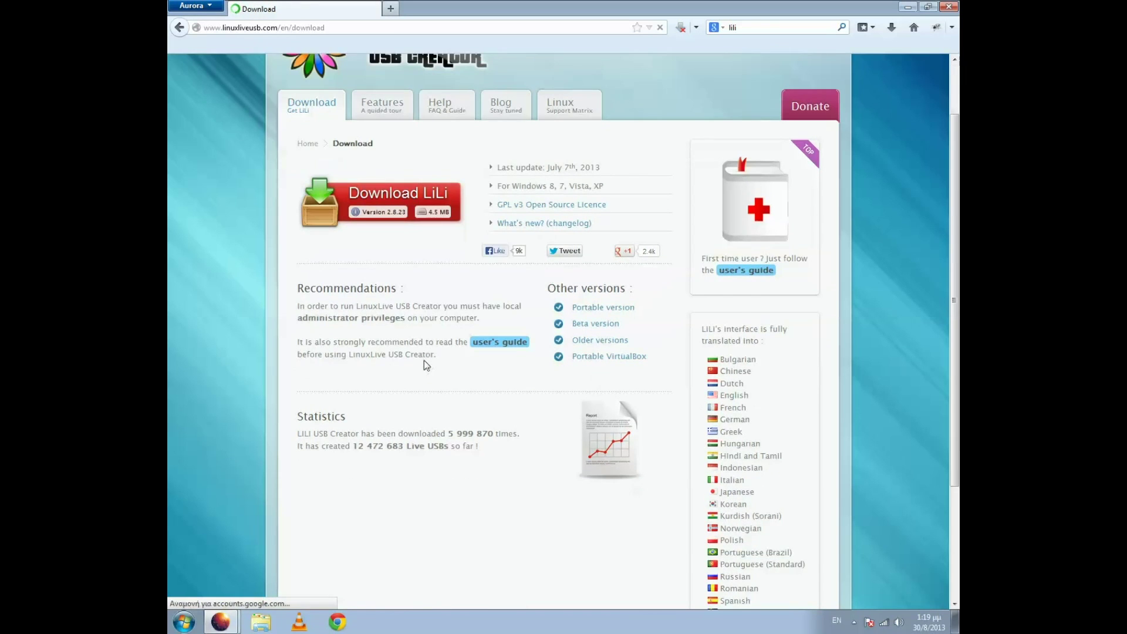
scroll(430, 358, up, 3)
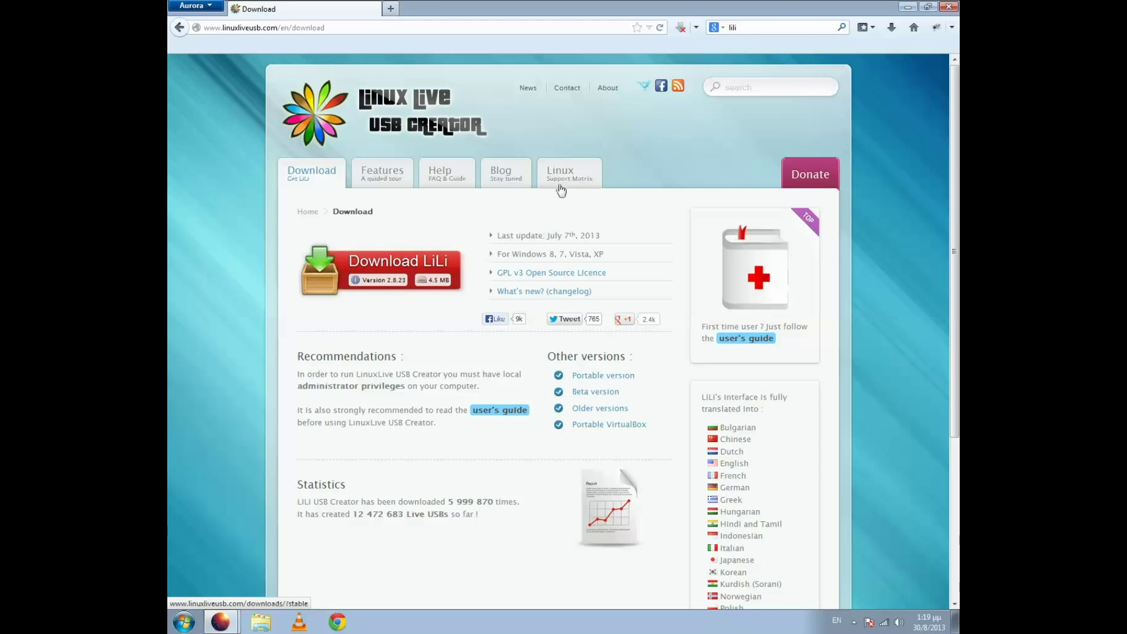
scroll(525, 341, down, 7)
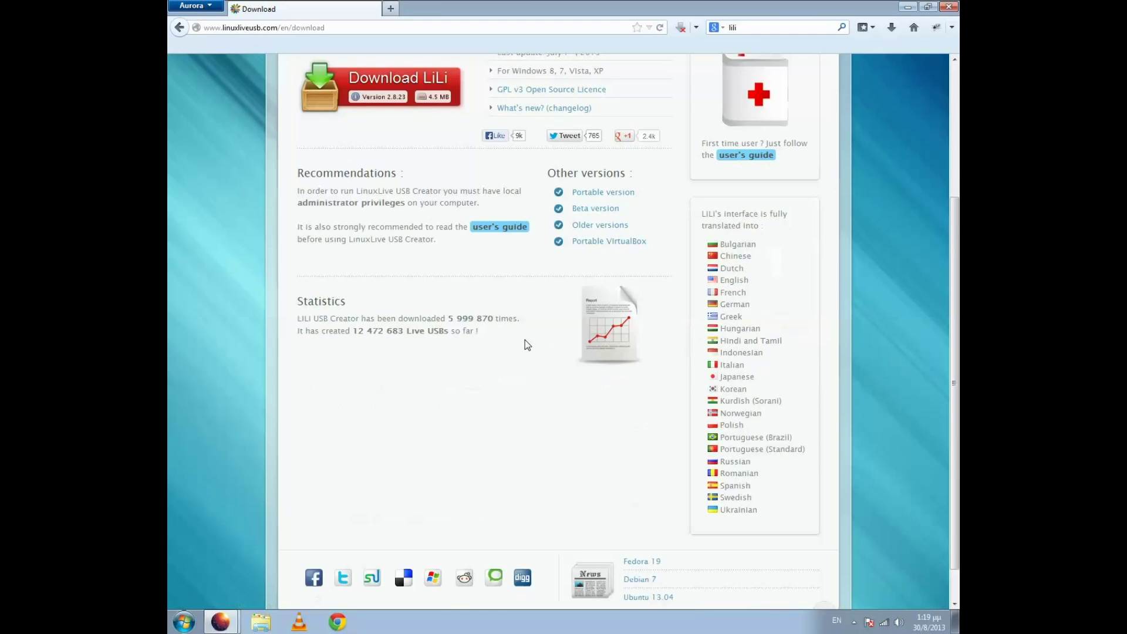
scroll(470, 292, up, 6)
scroll(470, 291, up, 1)
Download LiLi version 2.8.23 and save the installer file
click(391, 282)
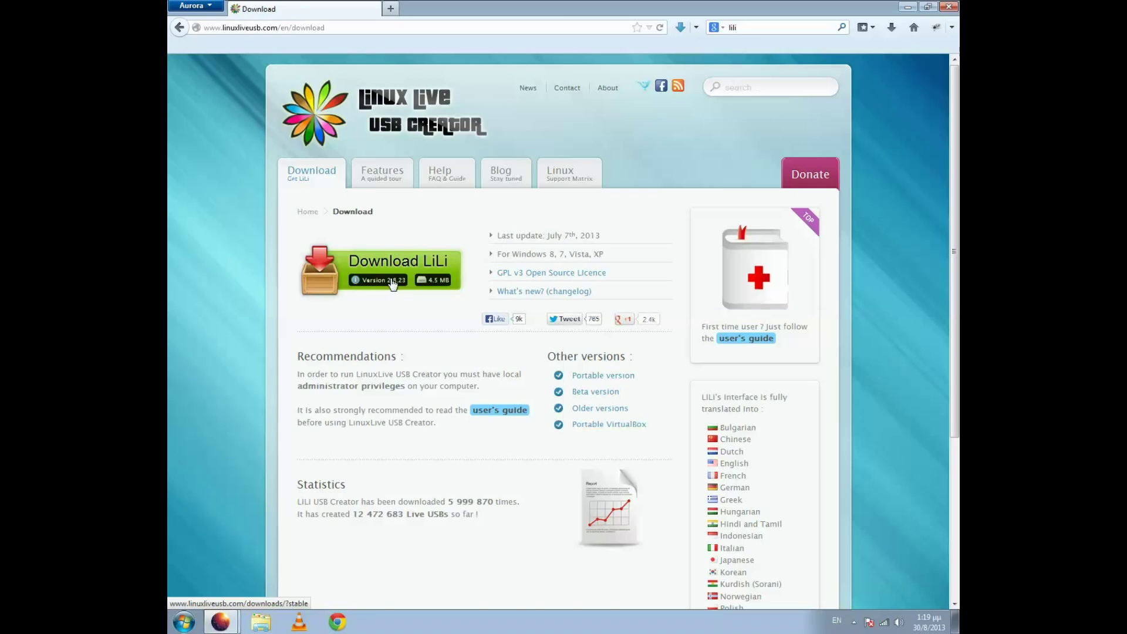
click(738, 411)
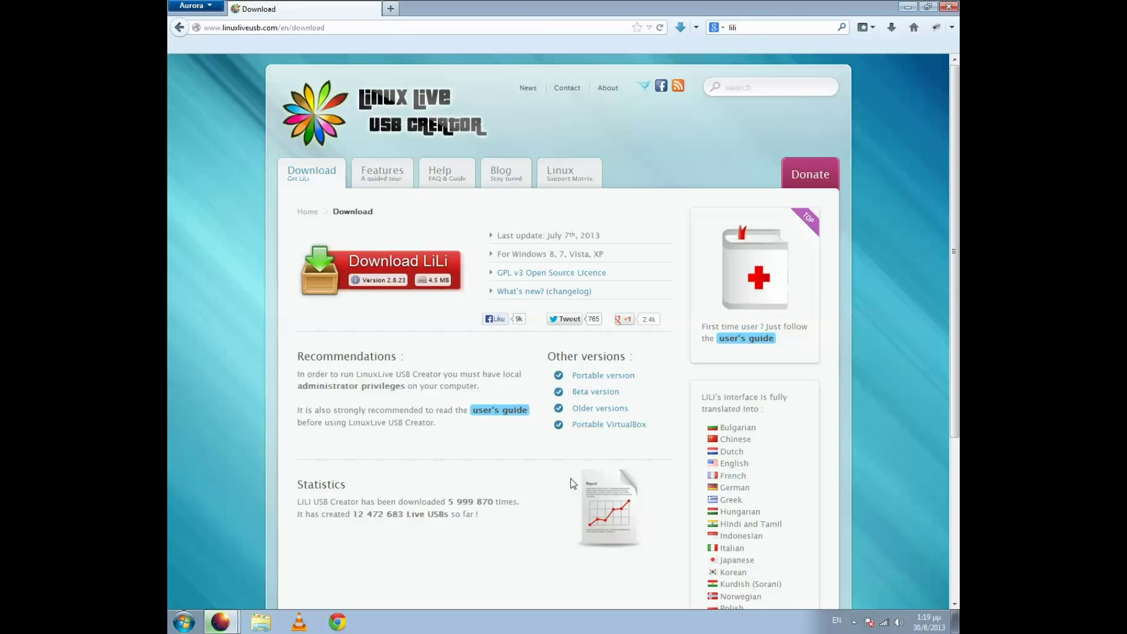
click(609, 395)
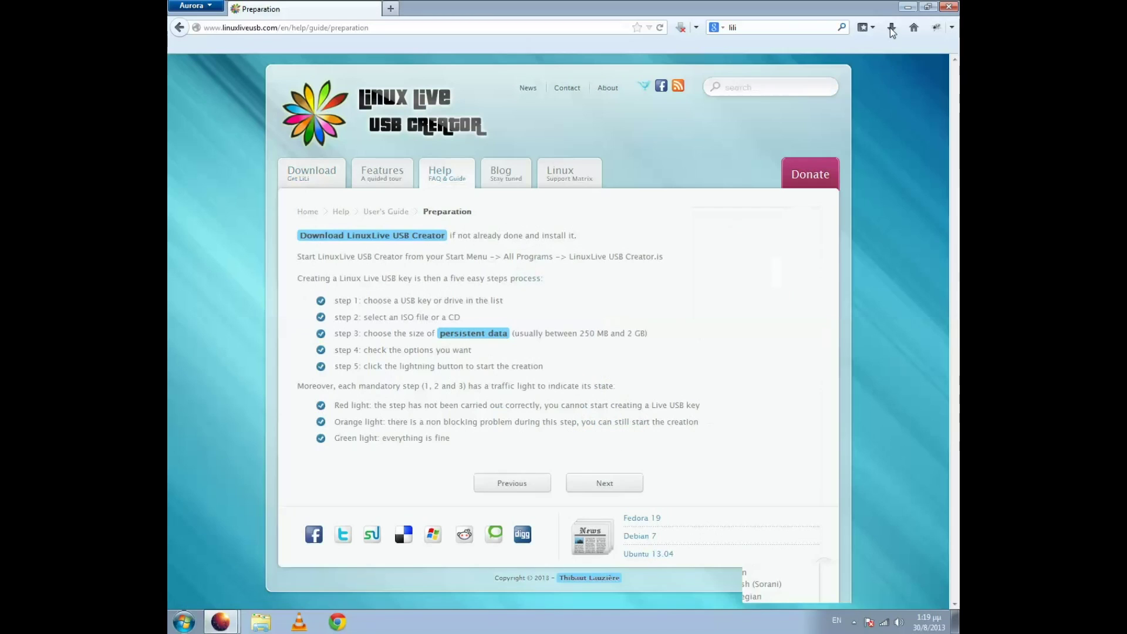
Run the downloaded LiLi installer from the browser's download list and close the browser windows
click(891, 29)
click(779, 71)
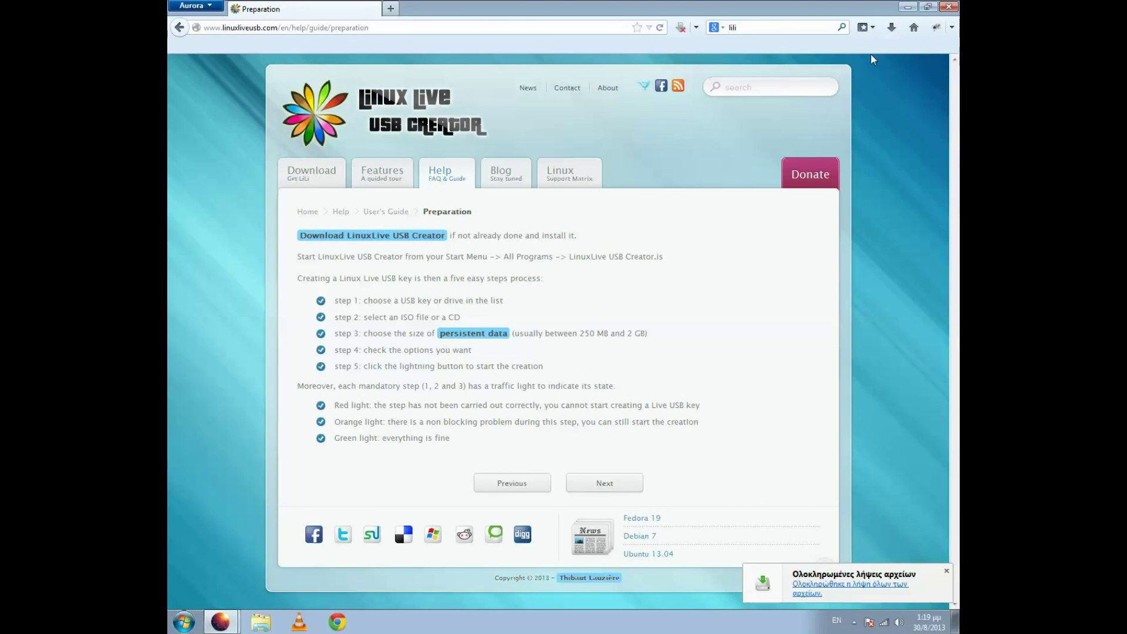
click(905, 9)
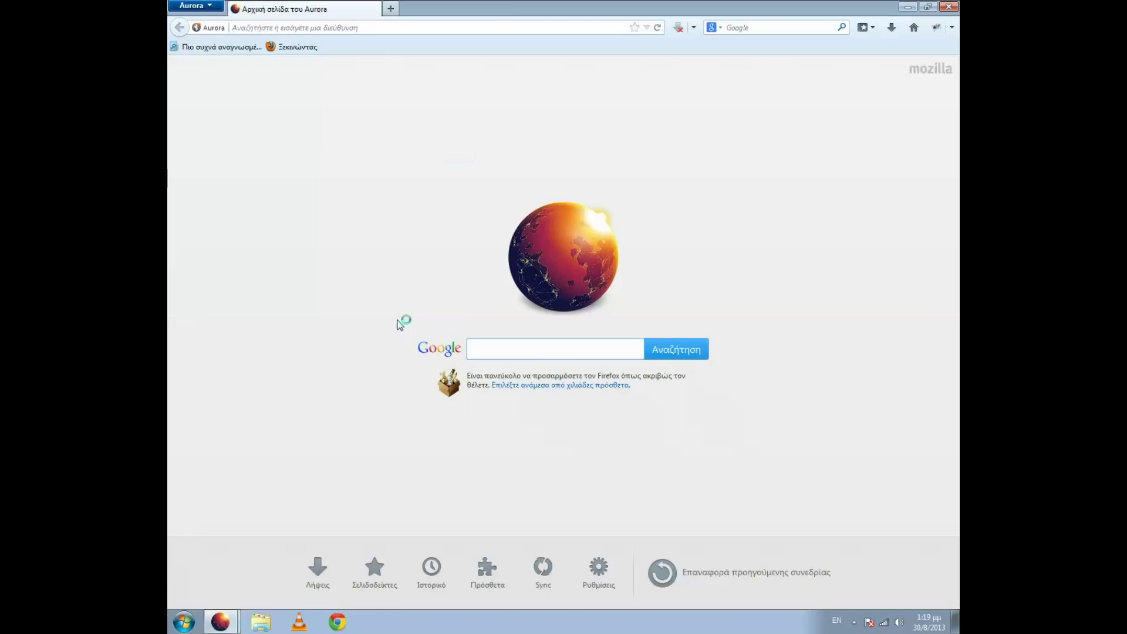
click(949, 8)
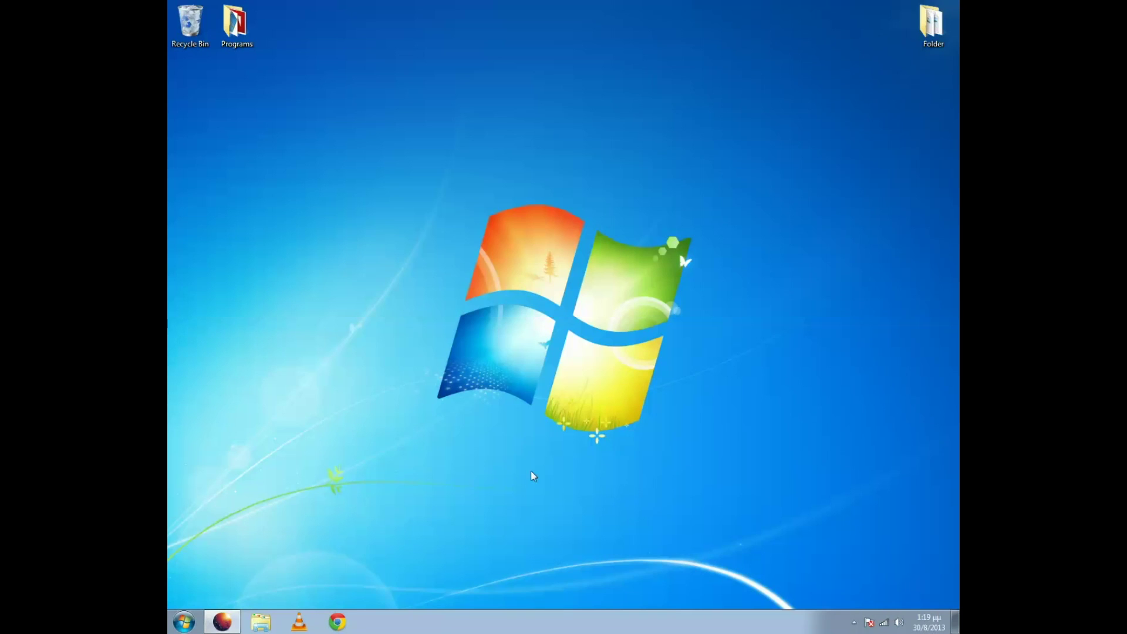
click(216, 626)
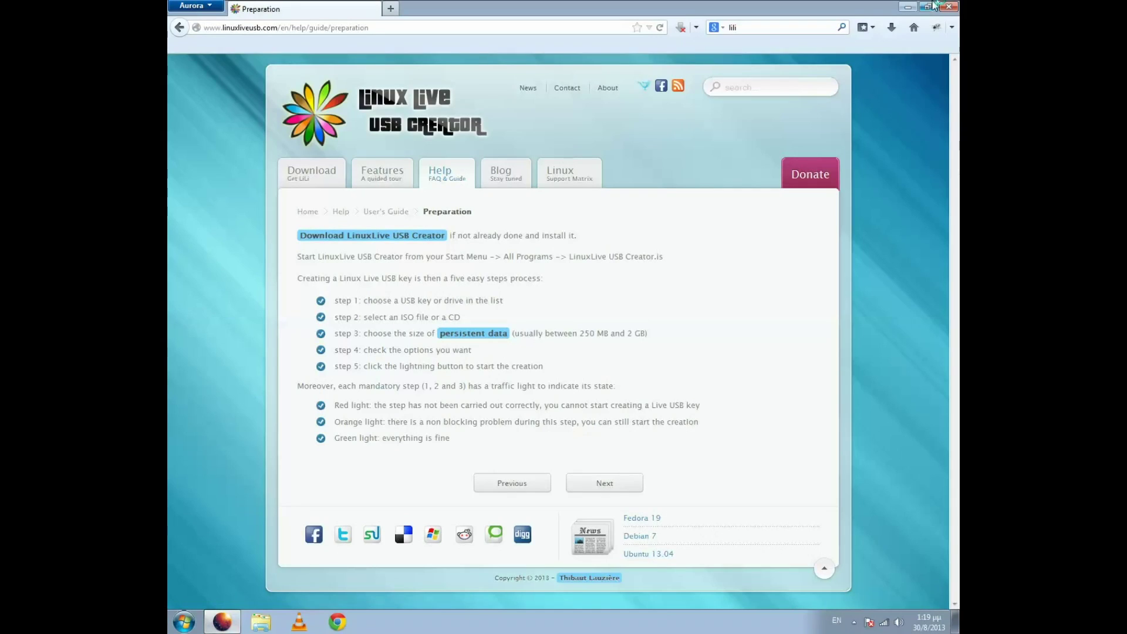
click(948, 6)
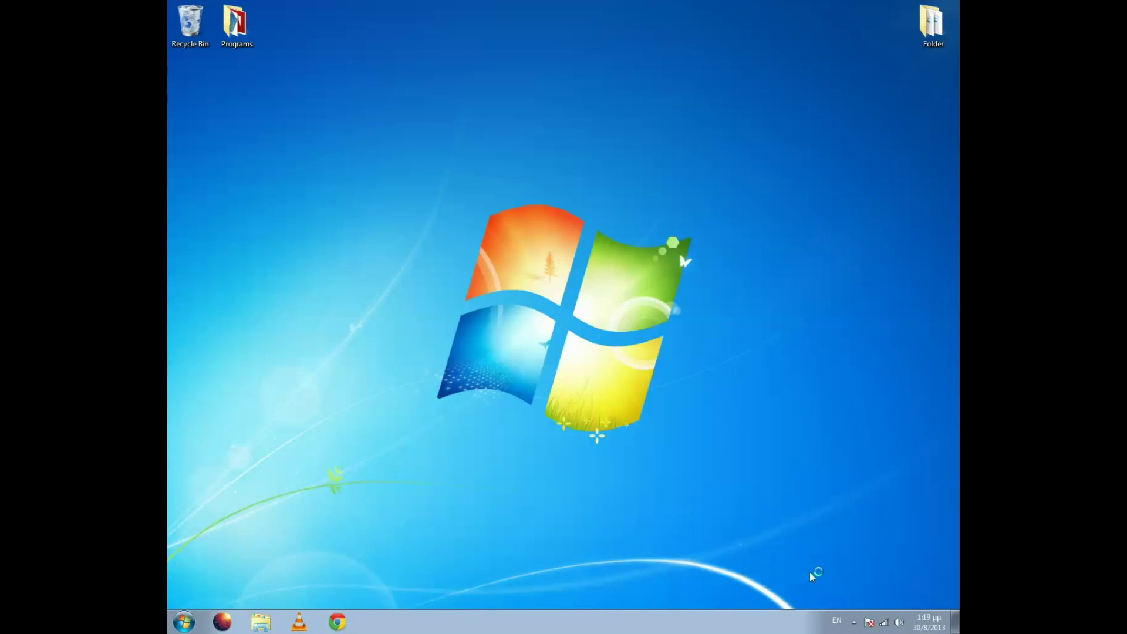
Install LinuxLive USB Creator with the setup wizard and finish with Run LinuxLive USB Creator enabled
click(560, 336)
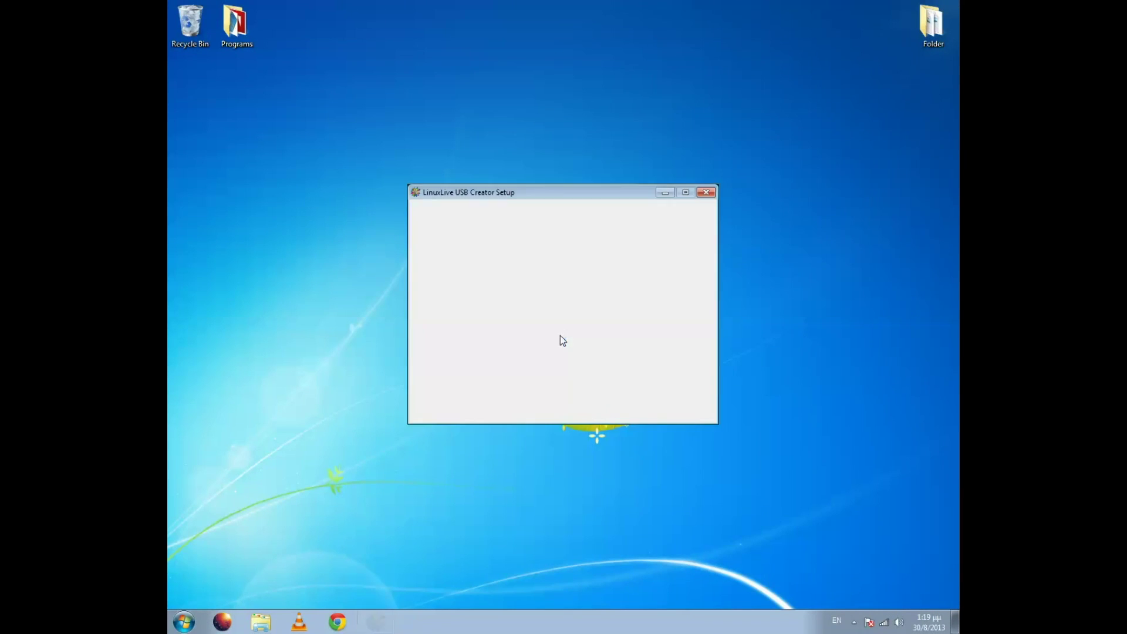
click(629, 409)
click(627, 413)
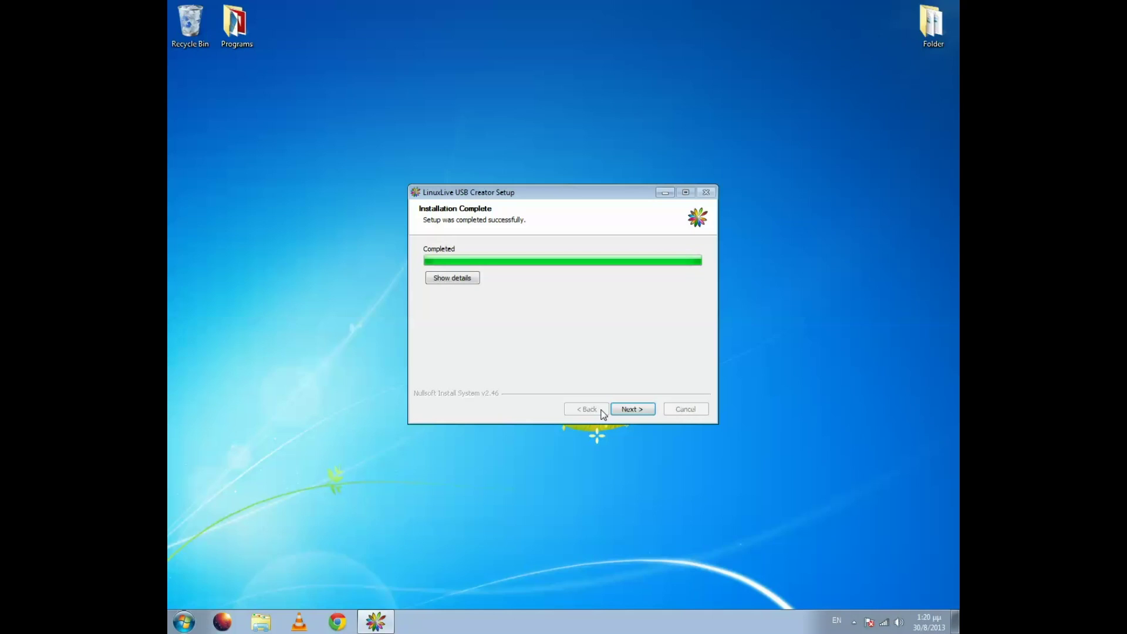
click(620, 409)
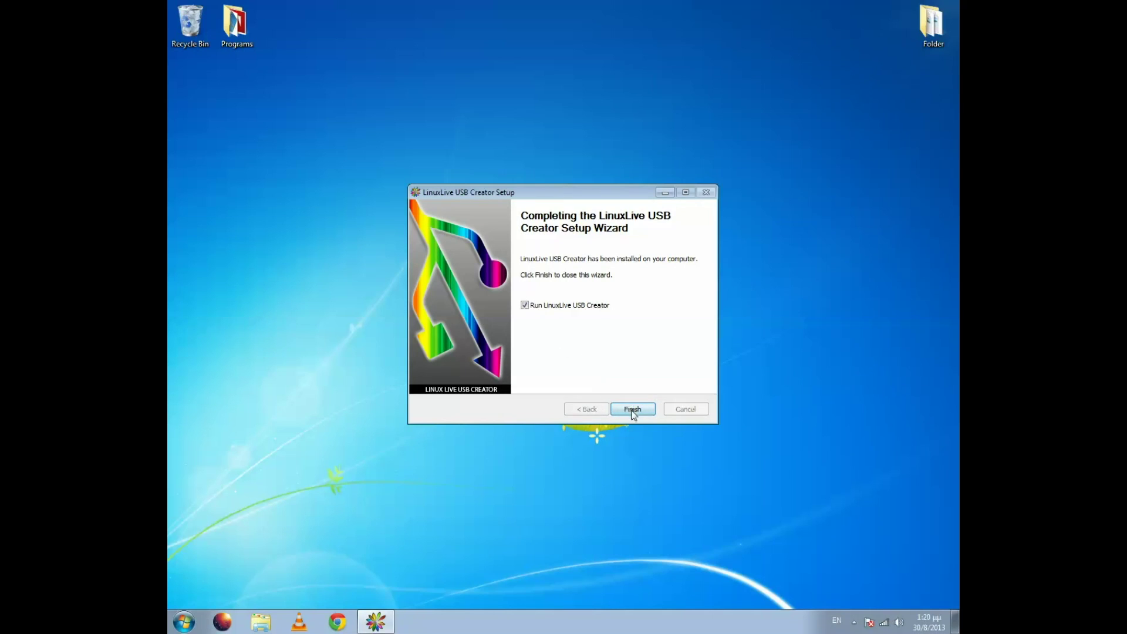
click(635, 411)
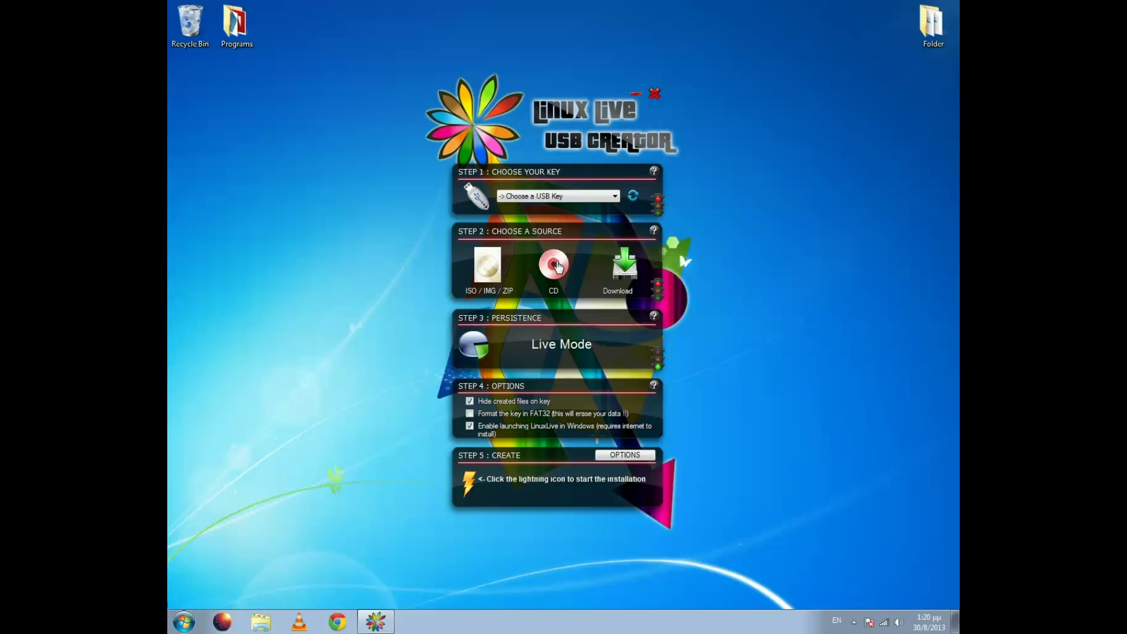
Choose downloading as the Linux source and select Kali Linux 1.0.2 from the security distributions
click(623, 268)
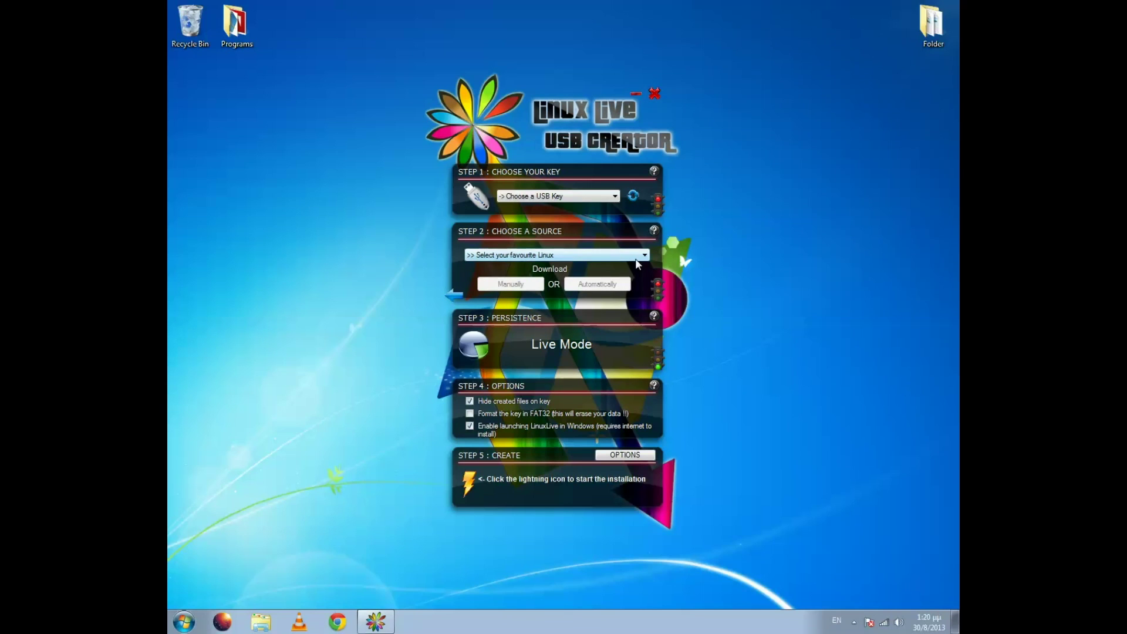
click(636, 259)
drag(644, 294, 646, 437)
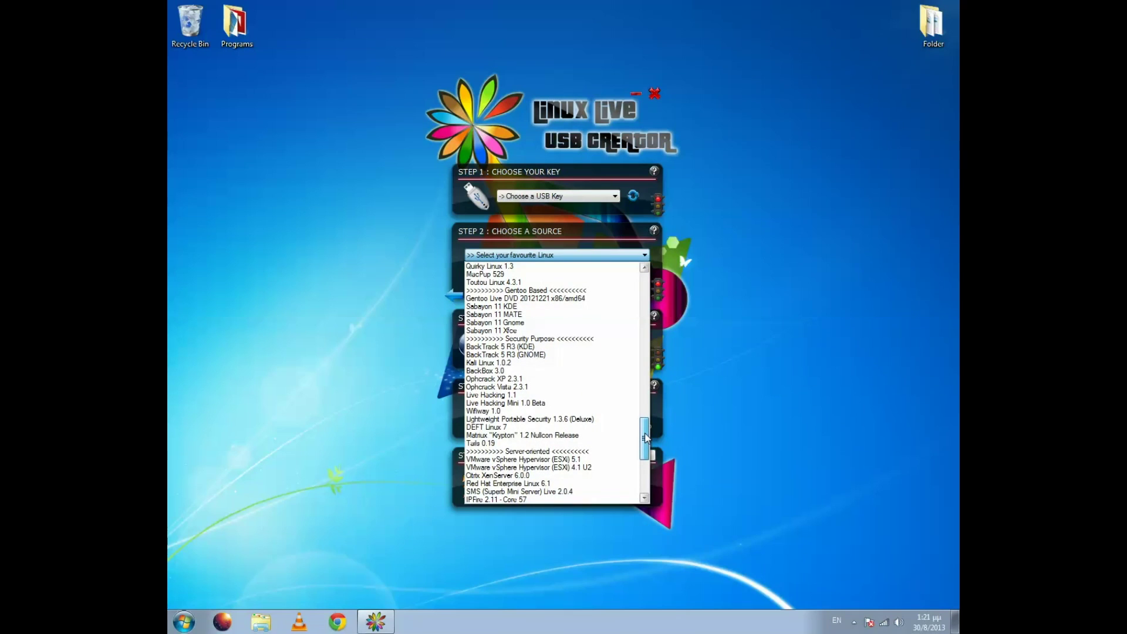
click(552, 362)
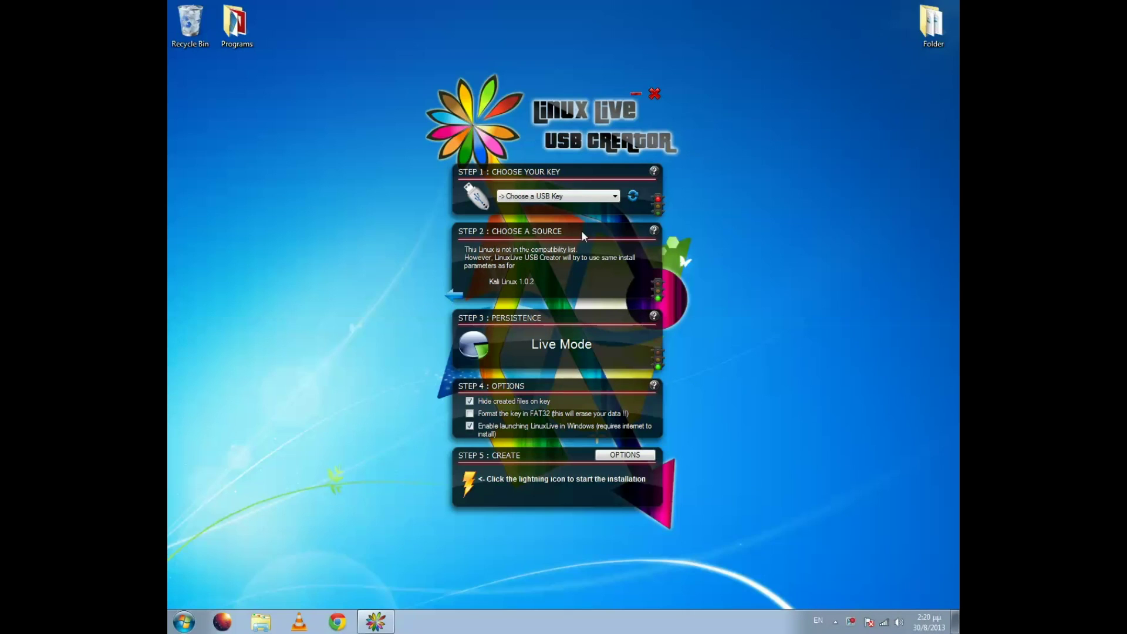
Start creating the live USB on key E: MYLINUXLIVE with FAT32 formatting enabled and launching LinuxLive in Windows disabled, accepting the data loss
click(586, 197)
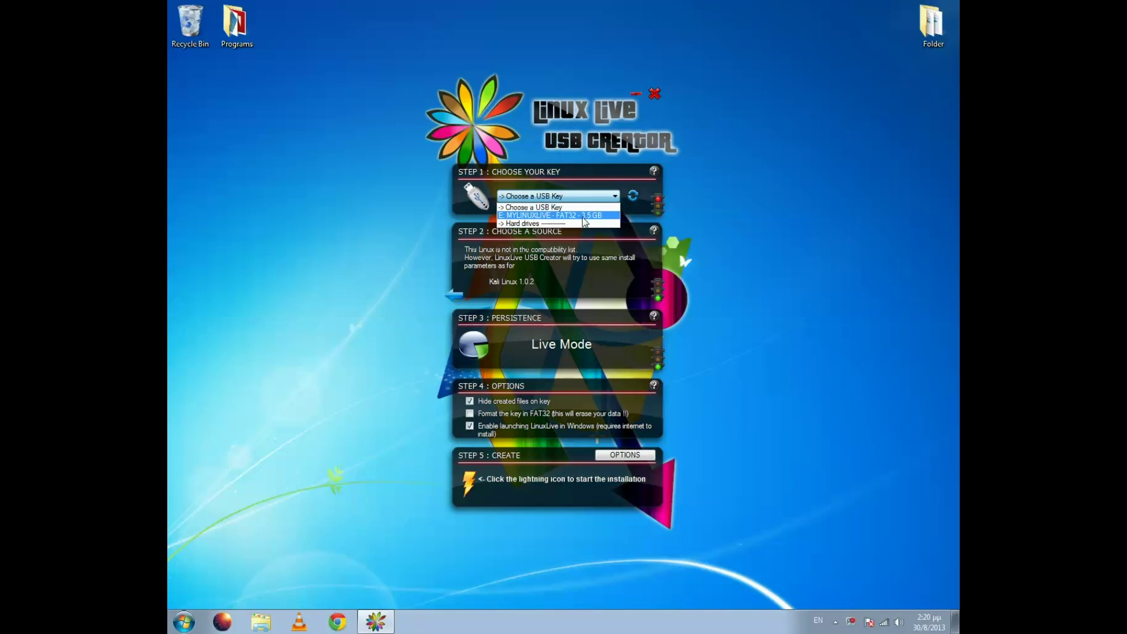
click(584, 215)
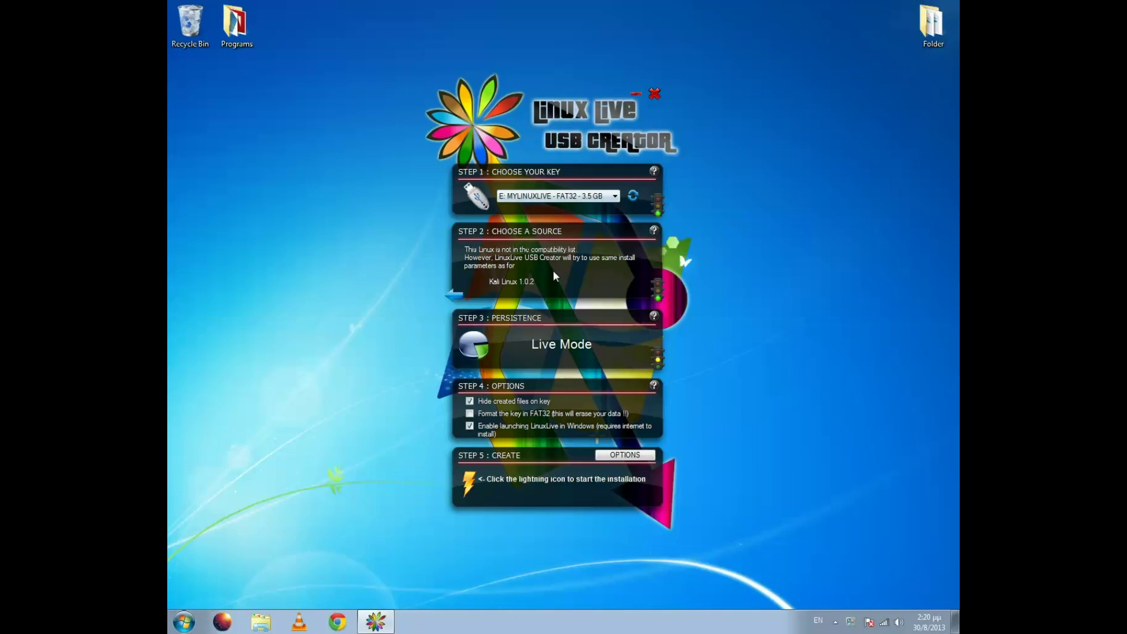
click(503, 414)
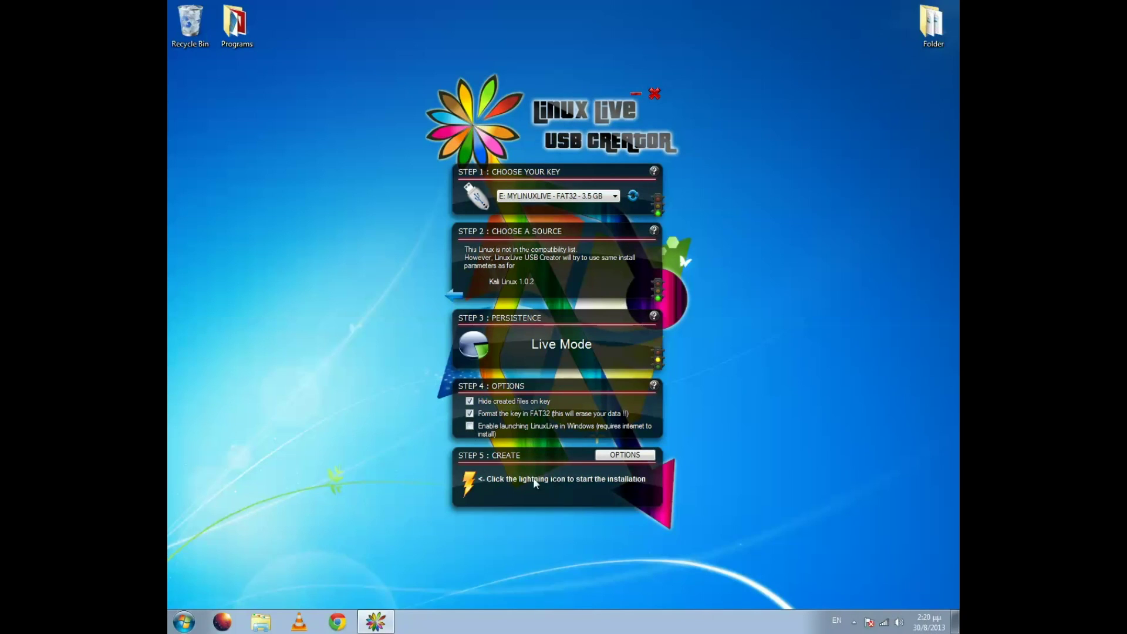
click(470, 484)
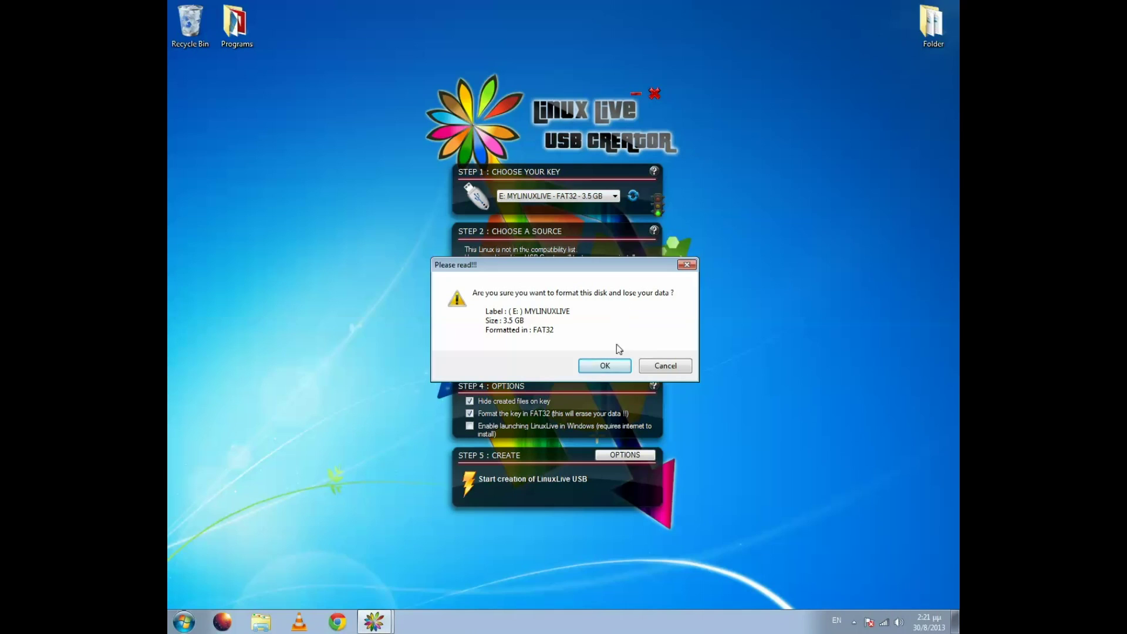
click(614, 367)
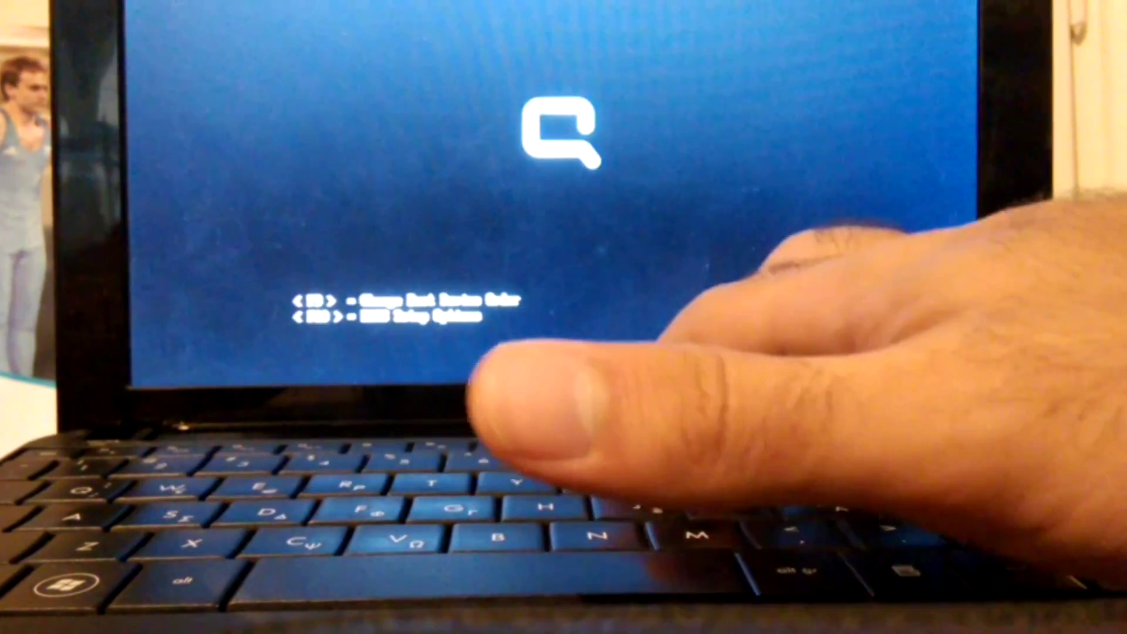
key(F9)
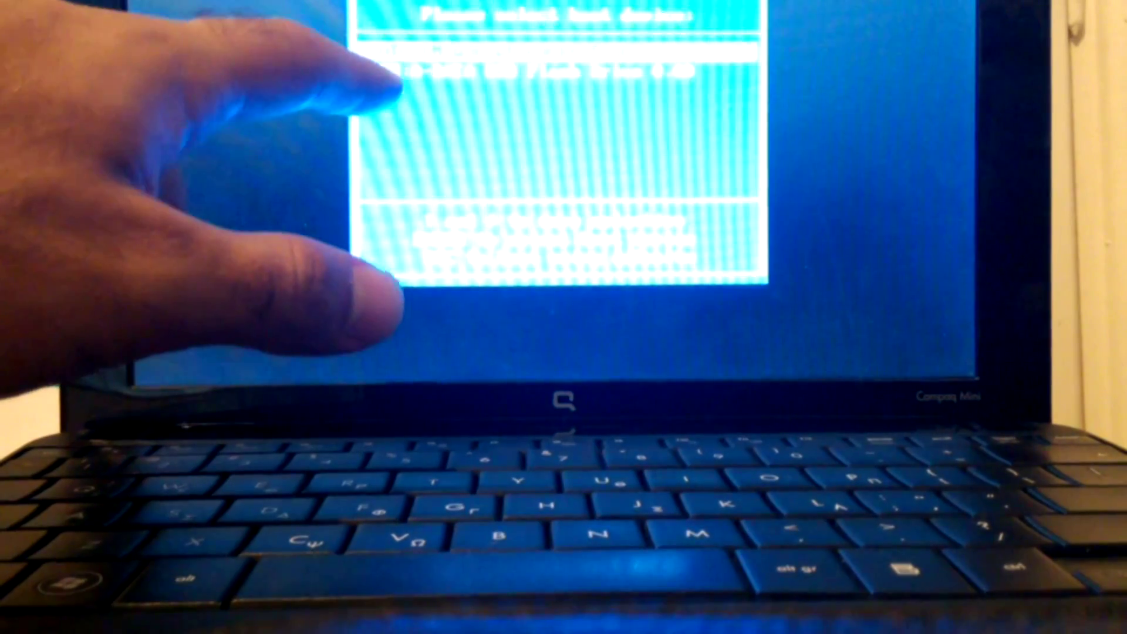
key(Down)
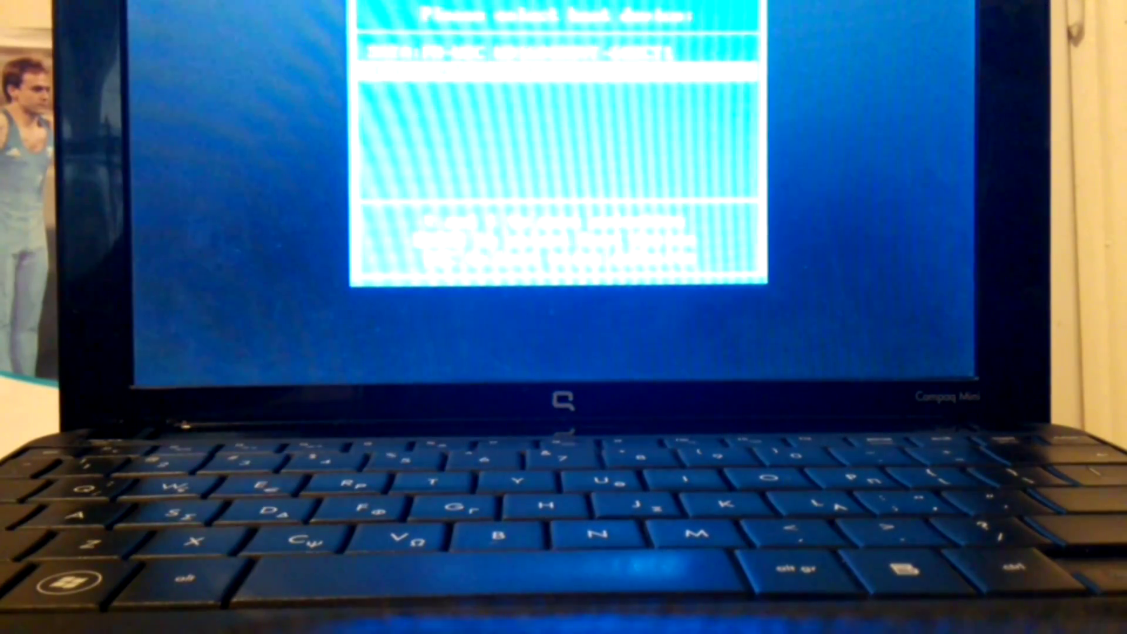
key(Return)
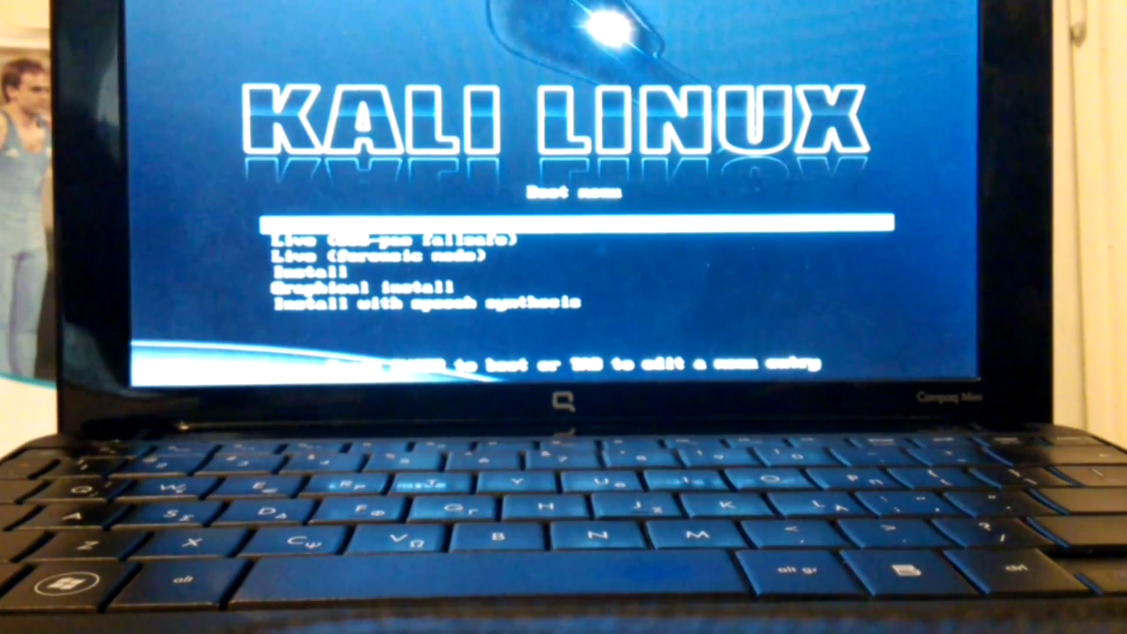
key(Down)
key(Down)
key(Down)
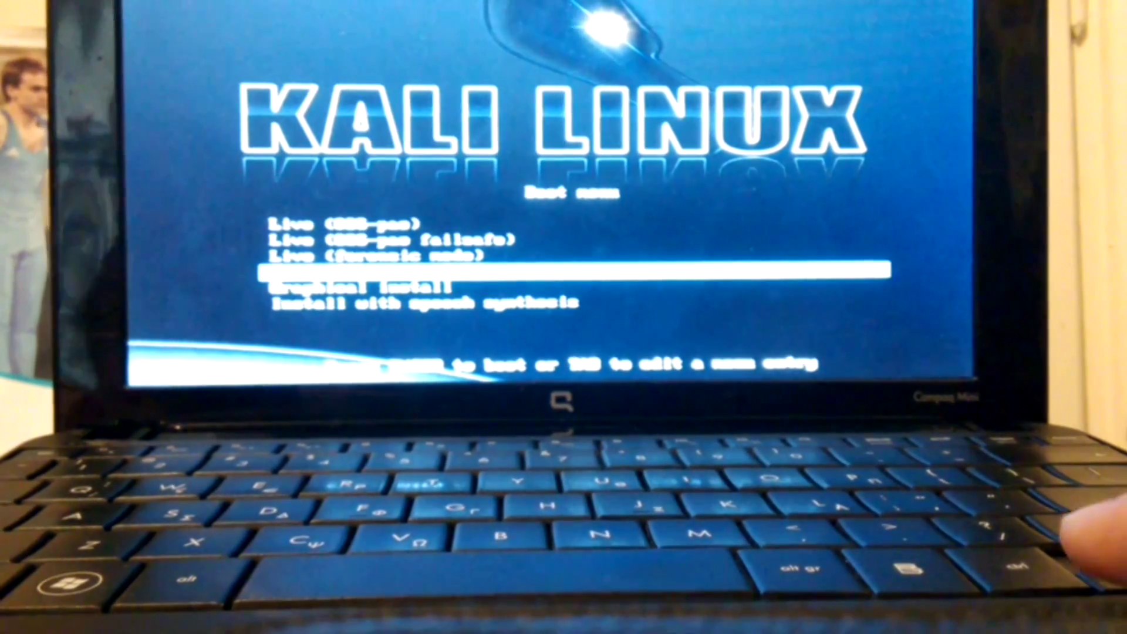
key(Up)
key(Up)
key(Return)
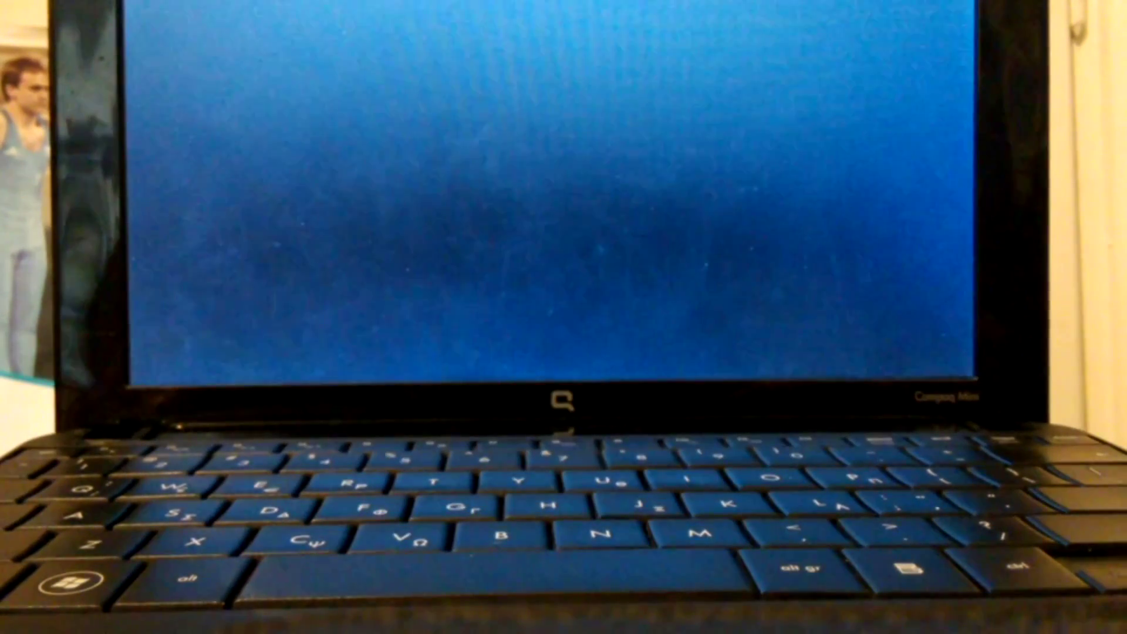